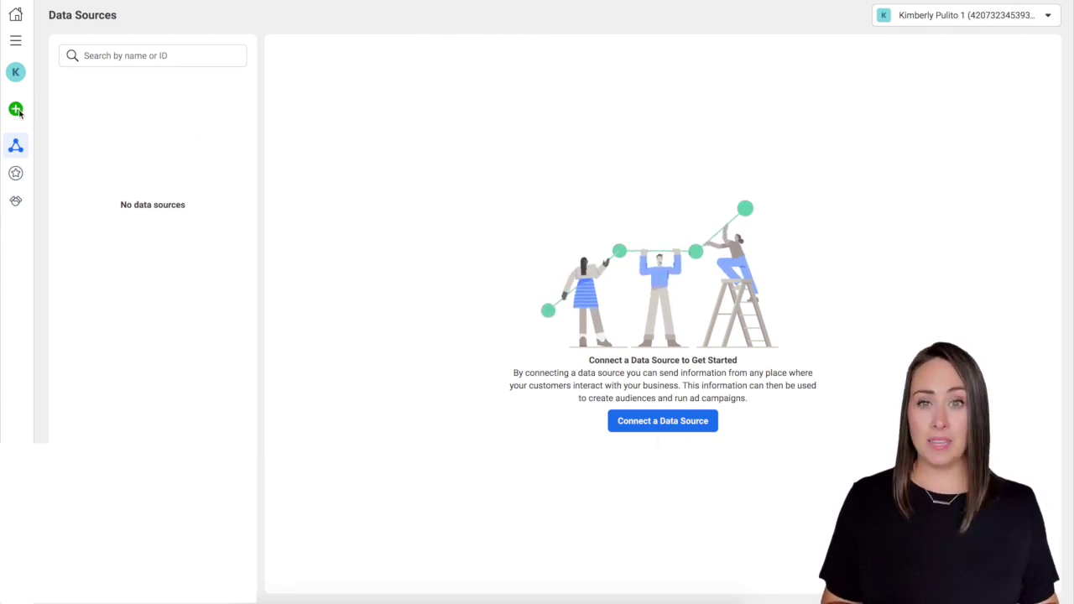
# Connect a Web data source using the Facebook Pixel method and view its overview
pyautogui.click(668, 425)
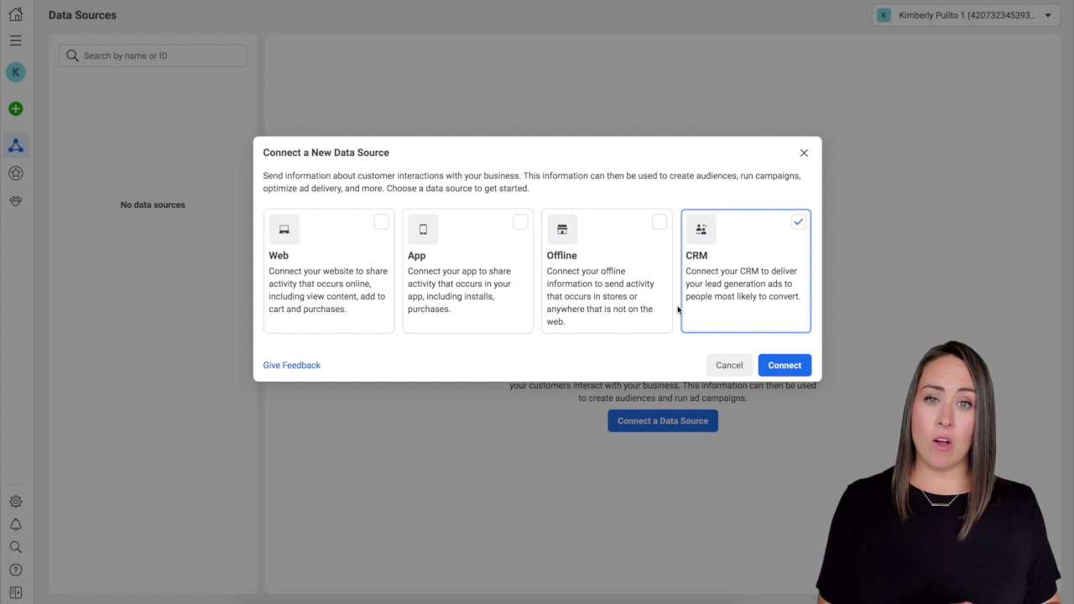
pyautogui.click(342, 262)
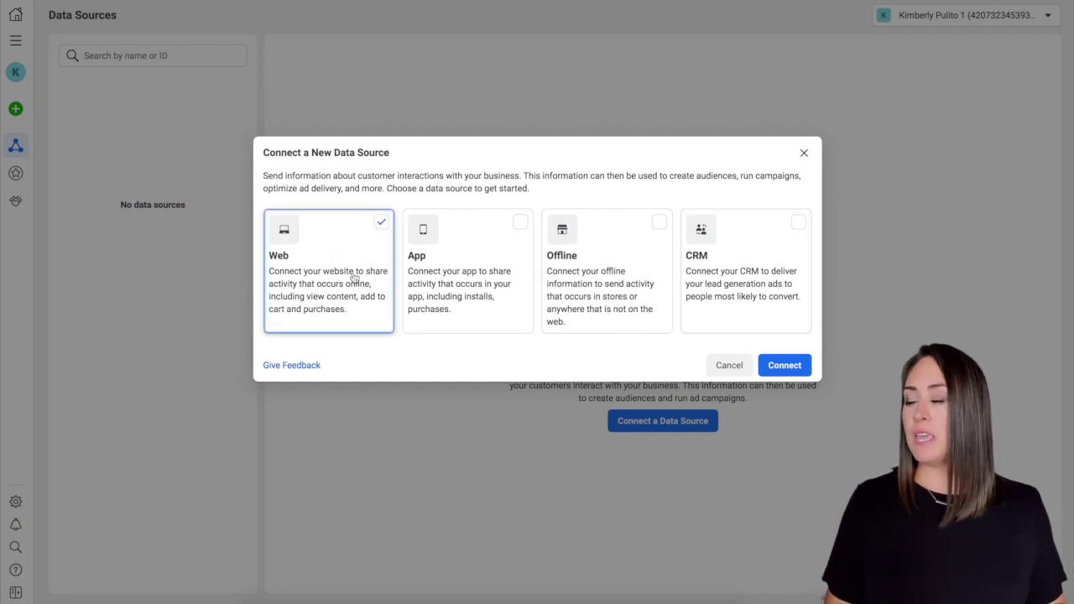
pyautogui.click(787, 366)
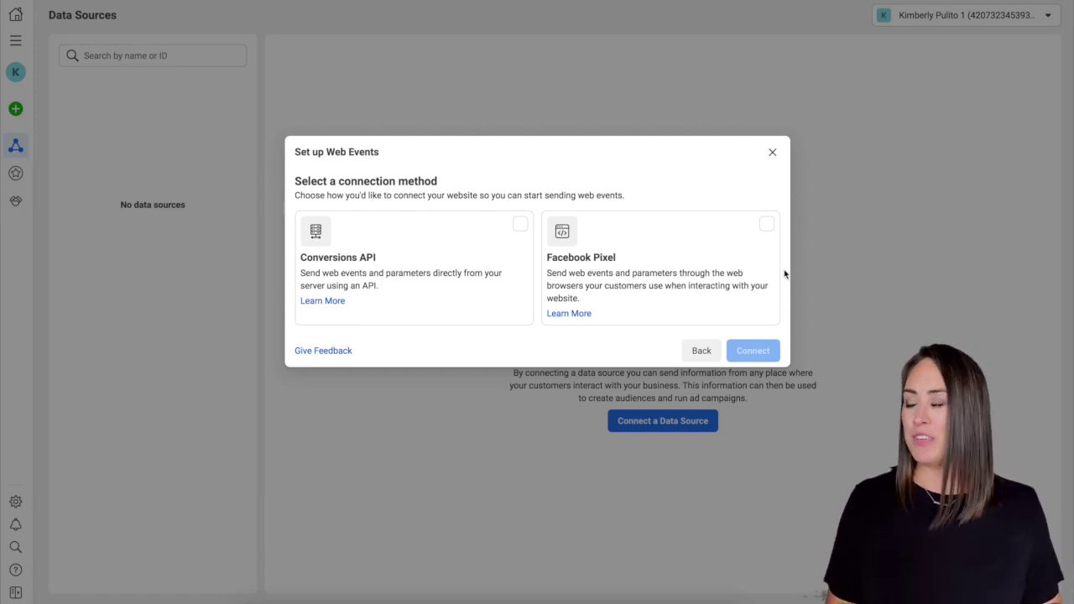
pyautogui.click(679, 267)
pyautogui.click(760, 354)
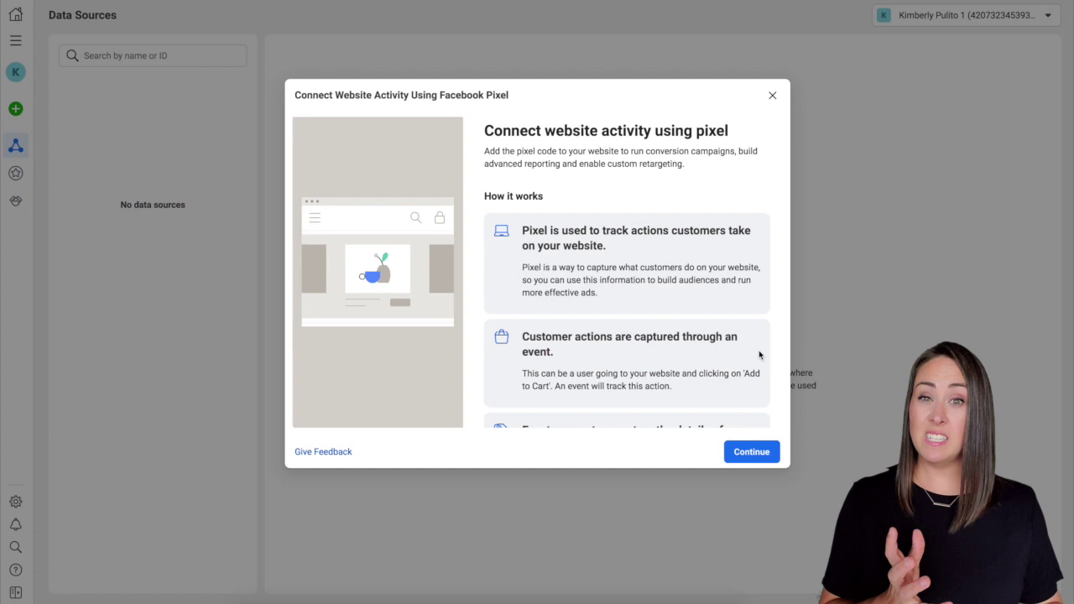
pyautogui.scroll(-2, 760, 356)
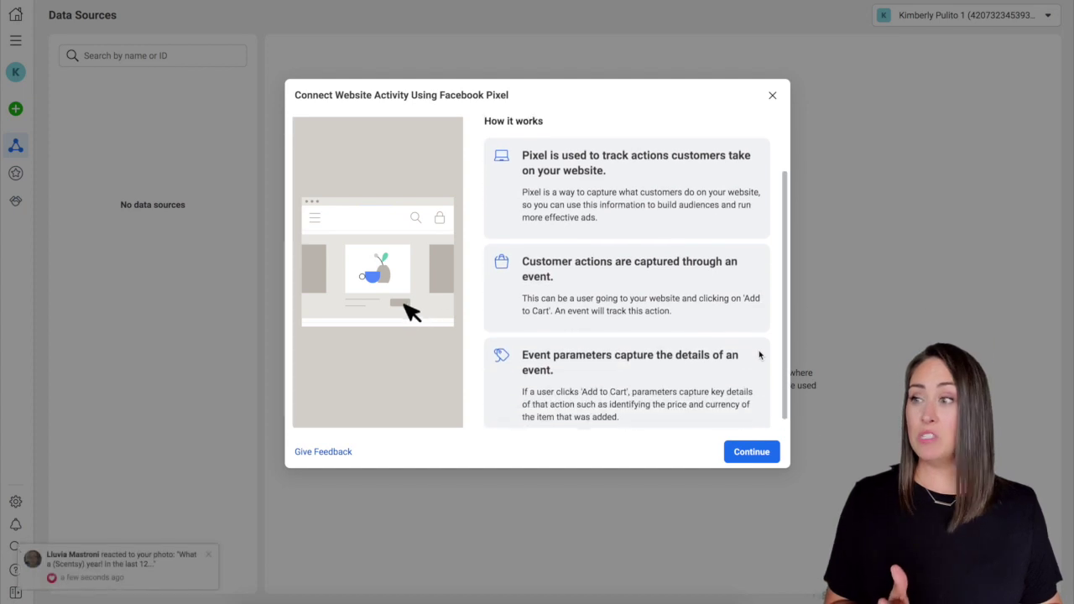
# Name the new pixel 'JotForm Contact Form', leave the website URL blank, and create it
pyautogui.click(751, 451)
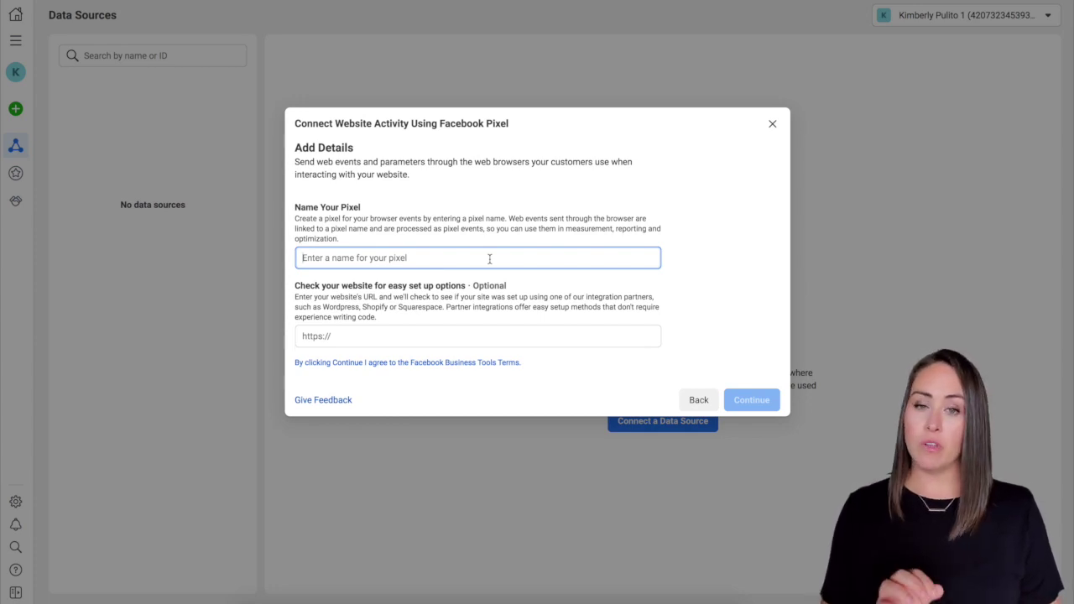
pyautogui.write('Jot')
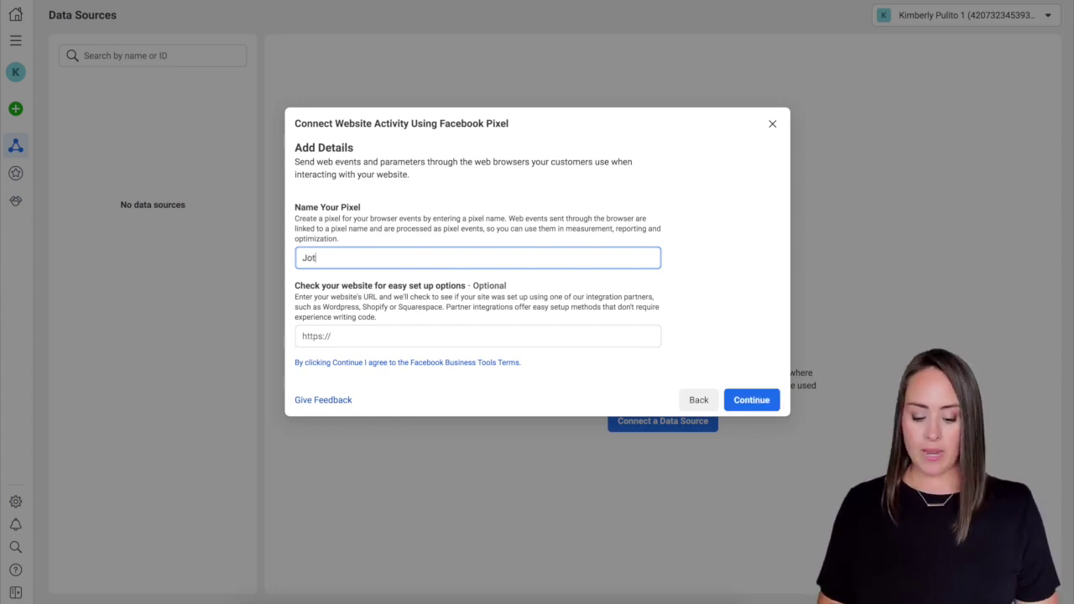
pyautogui.write('Form Contact Form')
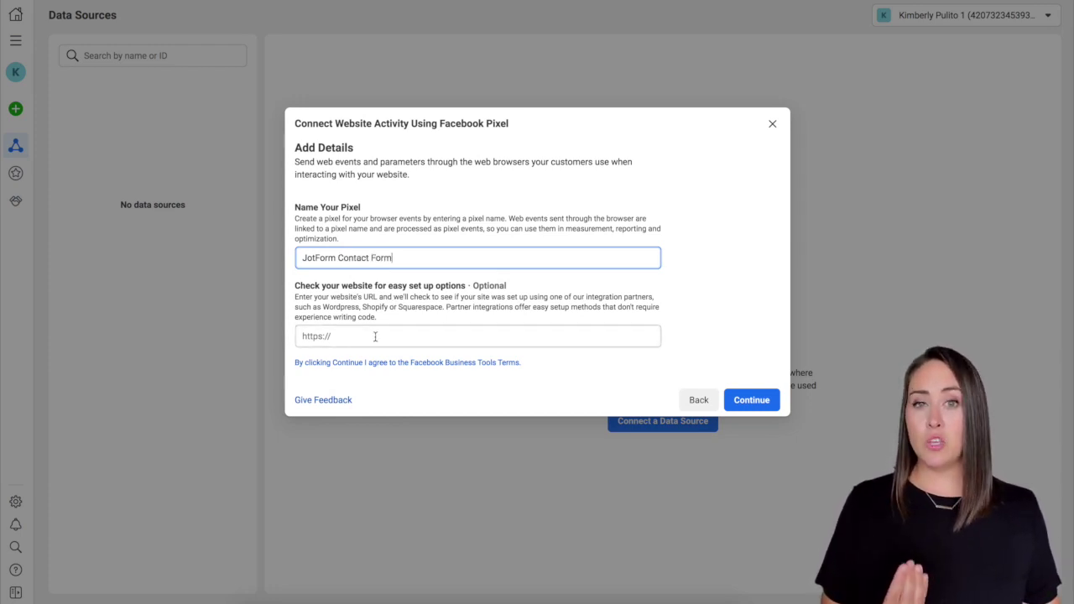
pyautogui.moveTo(471, 286); pyautogui.dragTo(518, 288)
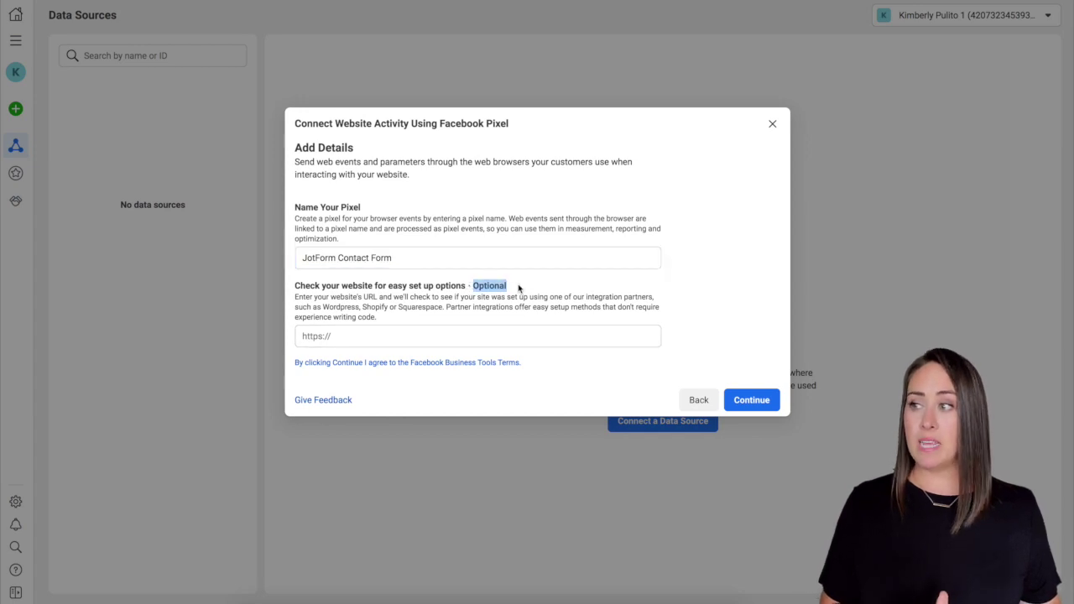
pyautogui.click(541, 288)
pyautogui.click(759, 403)
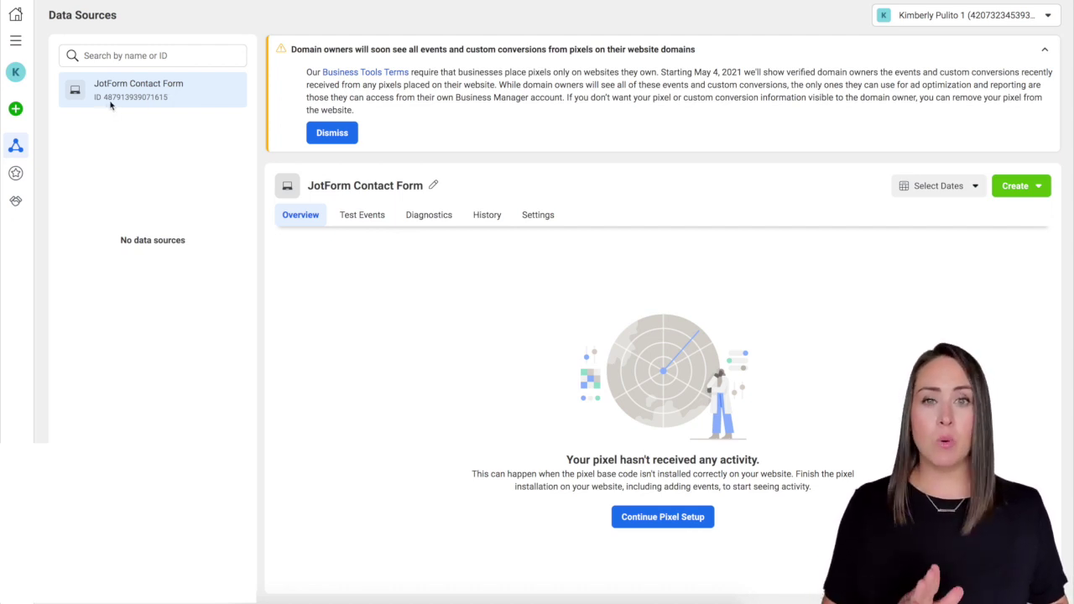
# Select the JotForm Contact Form pixel's ID in the sidebar and copy it
pyautogui.moveTo(175, 101); pyautogui.dragTo(103, 102)
pyautogui.hotkey('ctrl', 'c')
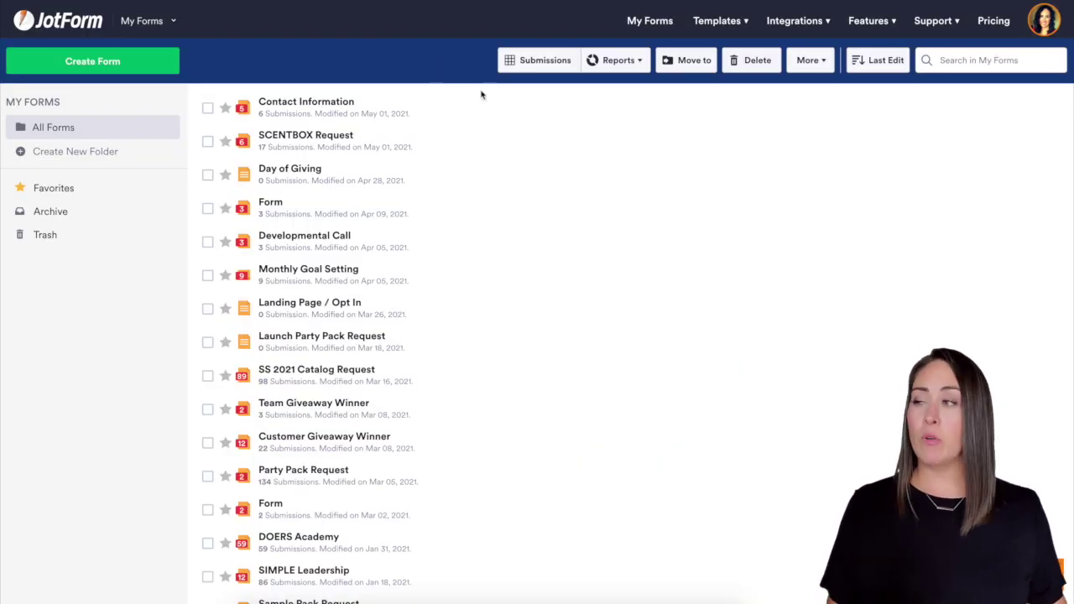
# Edit the Contact Information form and add the Facebook Pixel widget, found by searching 'Facebook'
pyautogui.moveTo(501, 115)
pyautogui.click(961, 109)
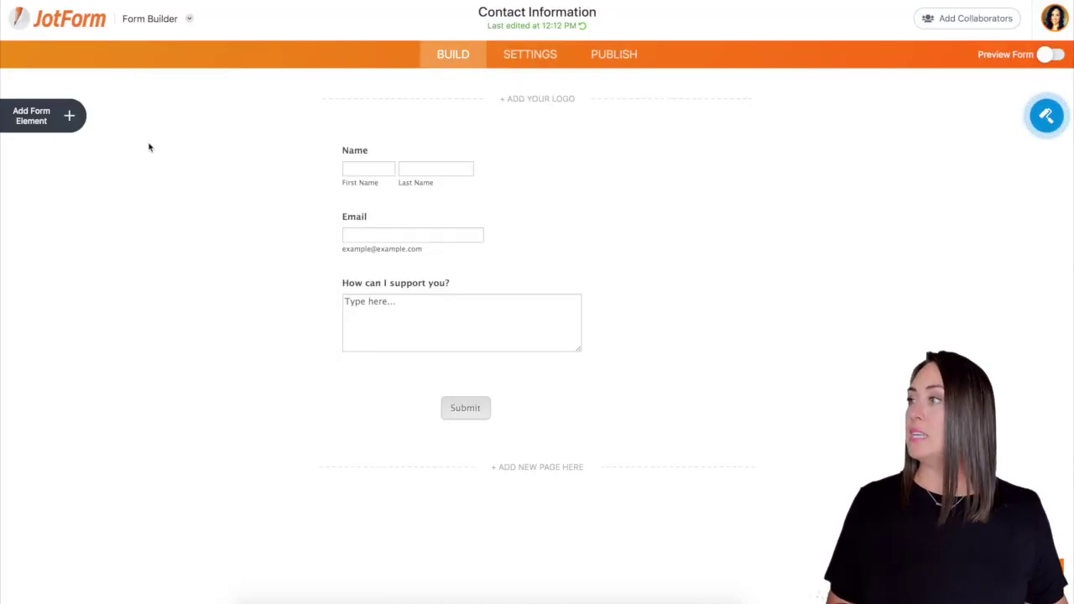
pyautogui.click(73, 121)
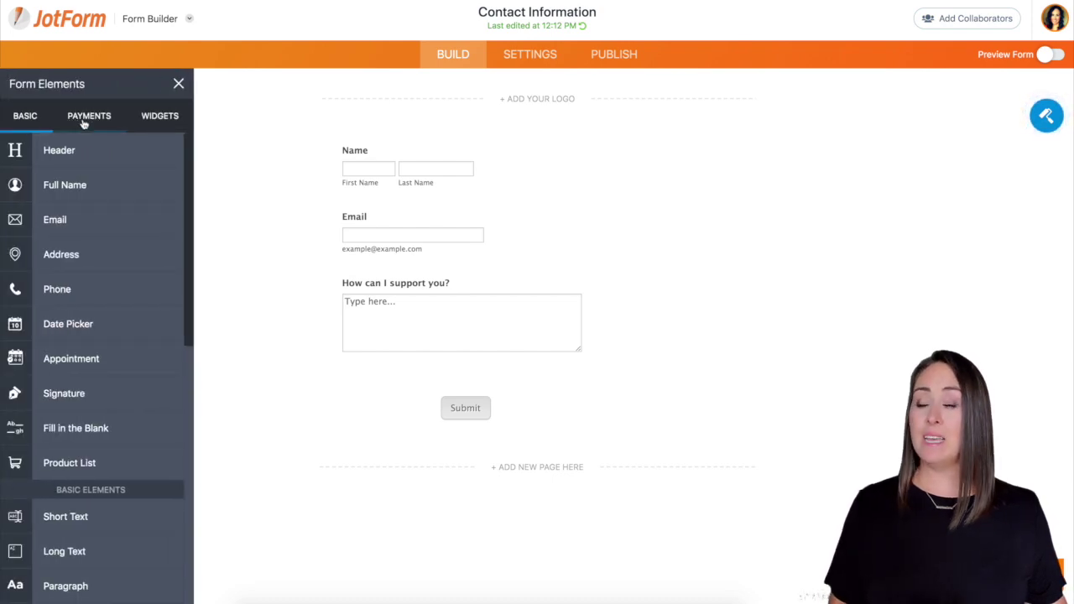
pyautogui.click(161, 114)
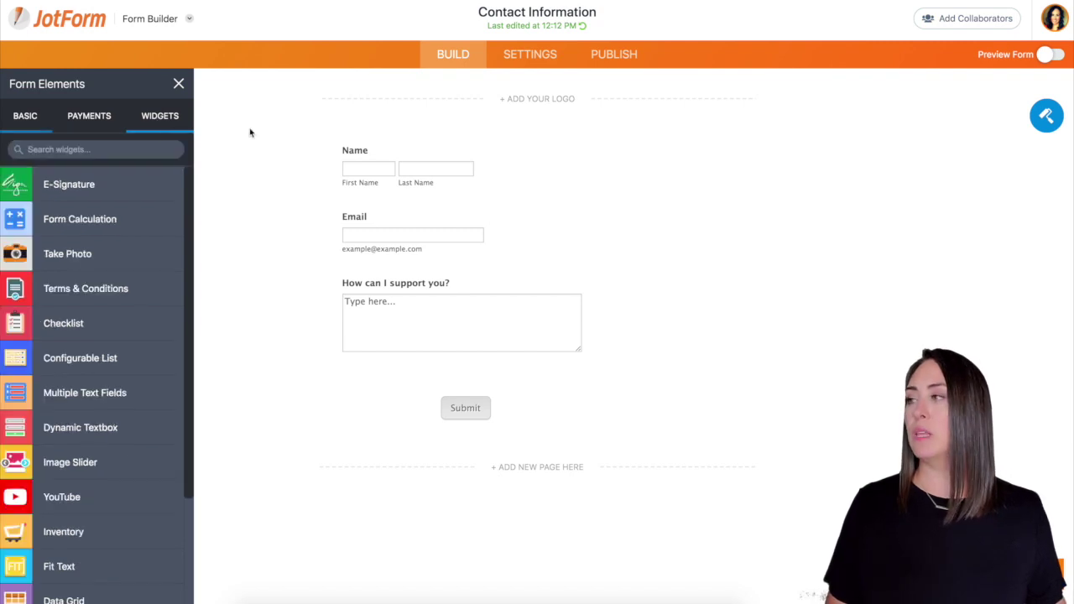
pyautogui.click(106, 149)
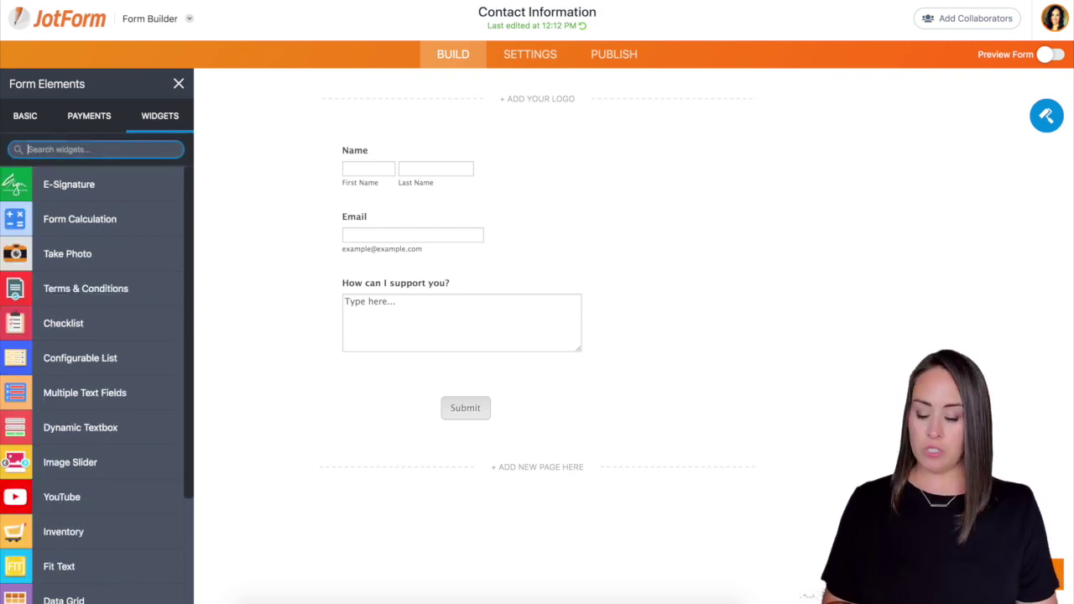
pyautogui.write('Facebook')
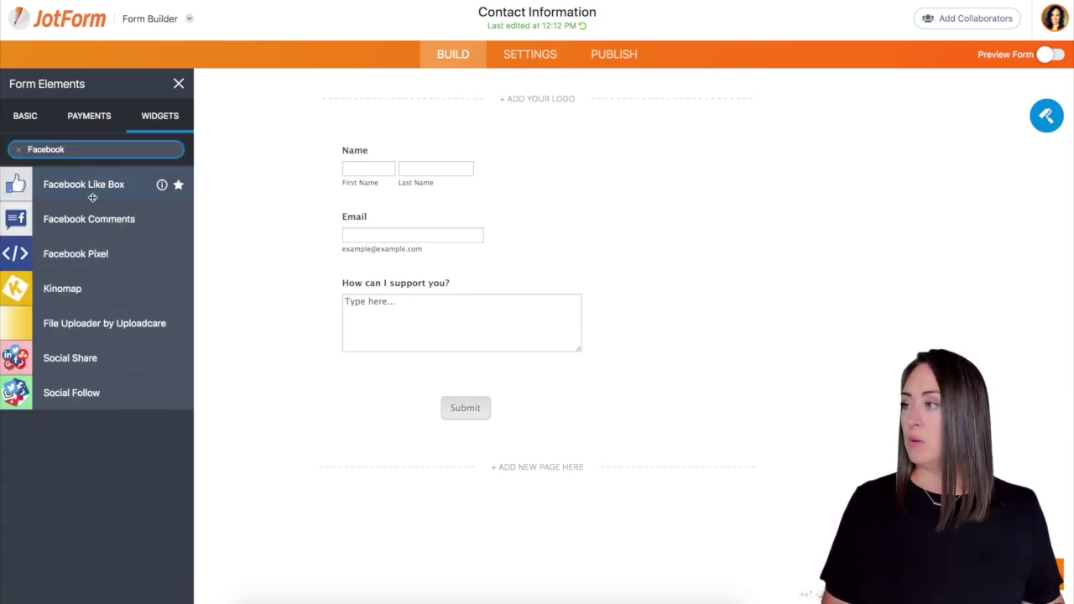
pyautogui.click(105, 260)
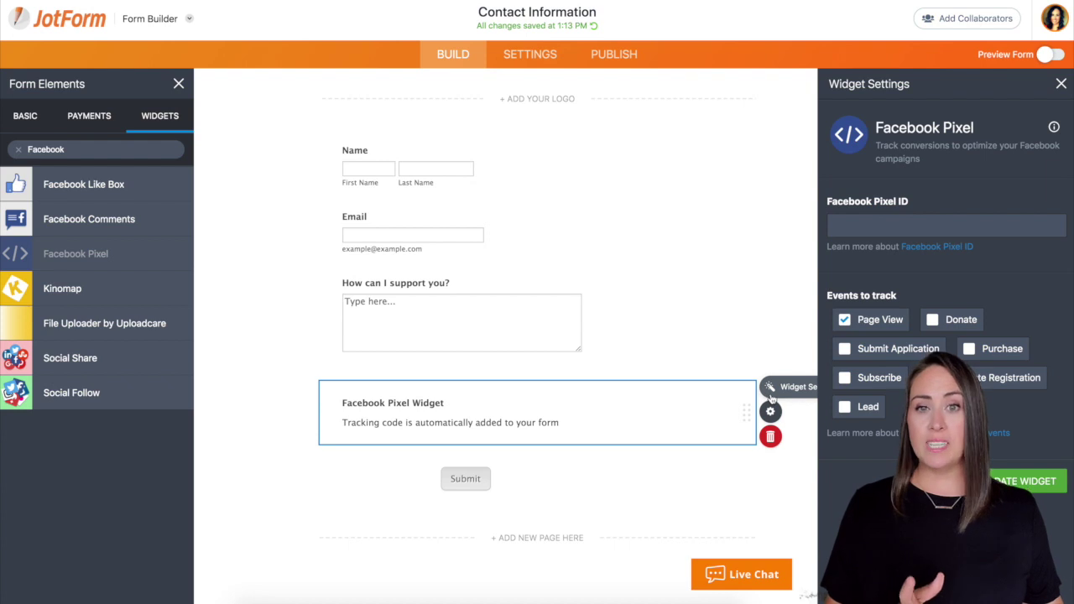
# Paste the pixel ID into the widget's Facebook Pixel ID field, add Lead tracking, and apply
pyautogui.click(839, 224)
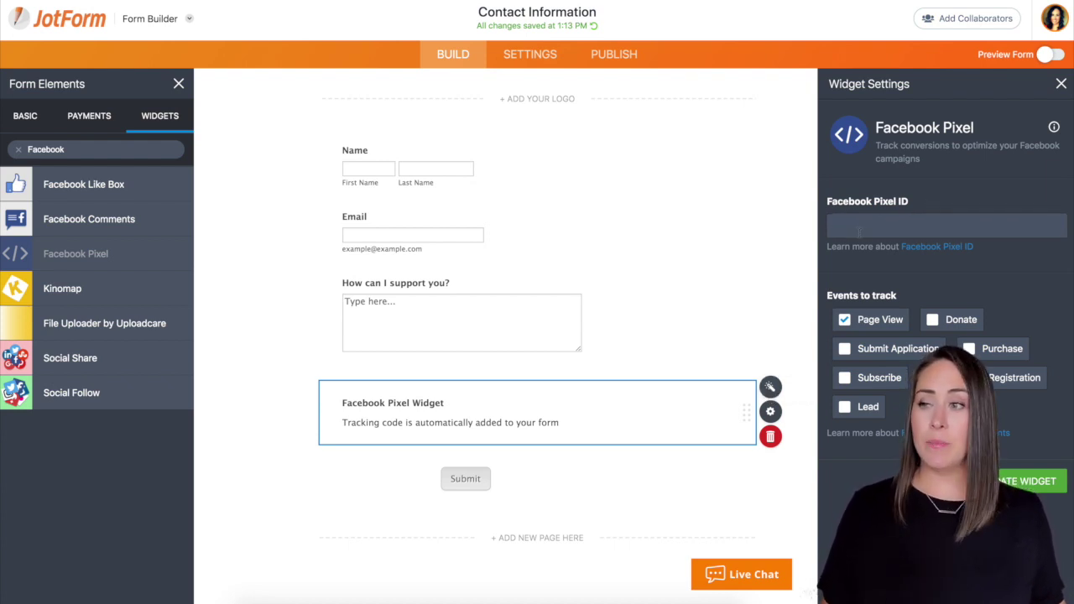
pyautogui.hotkey('ctrl', 'v')
pyautogui.click(935, 204)
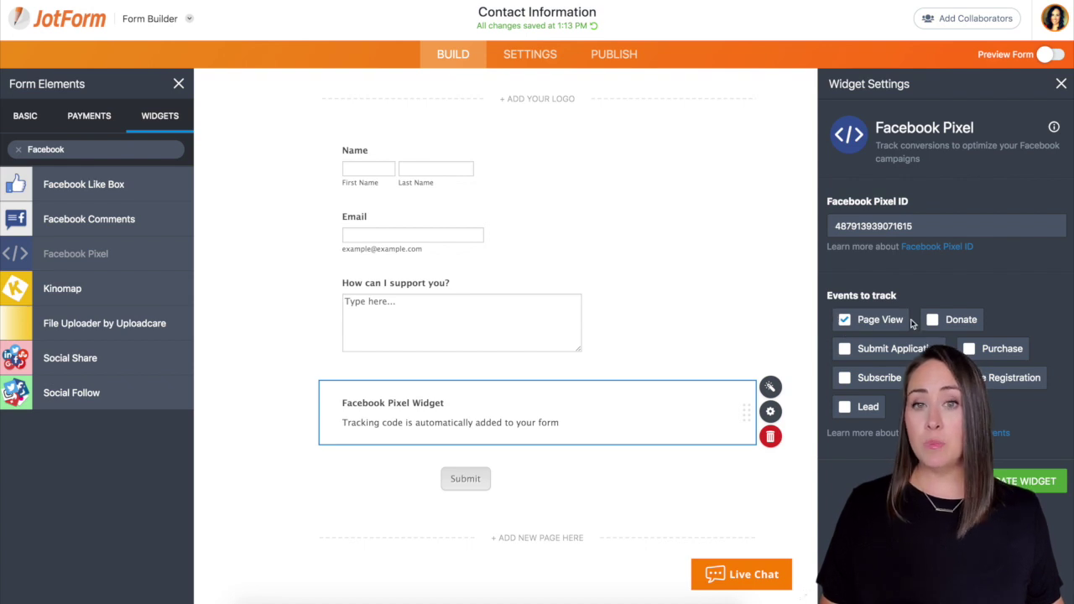
pyautogui.click(844, 407)
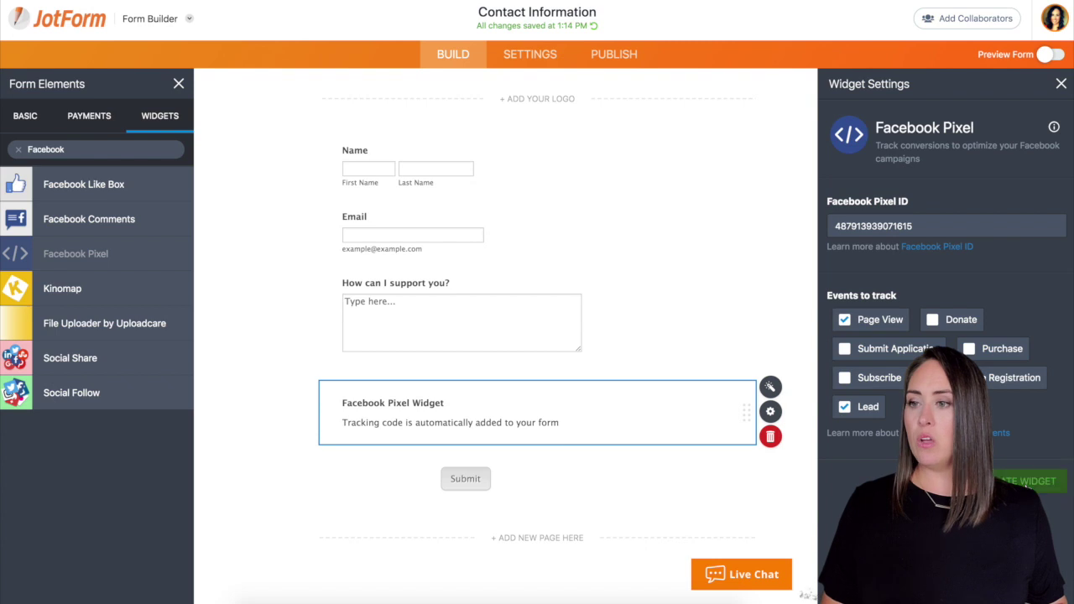
pyautogui.click(1039, 481)
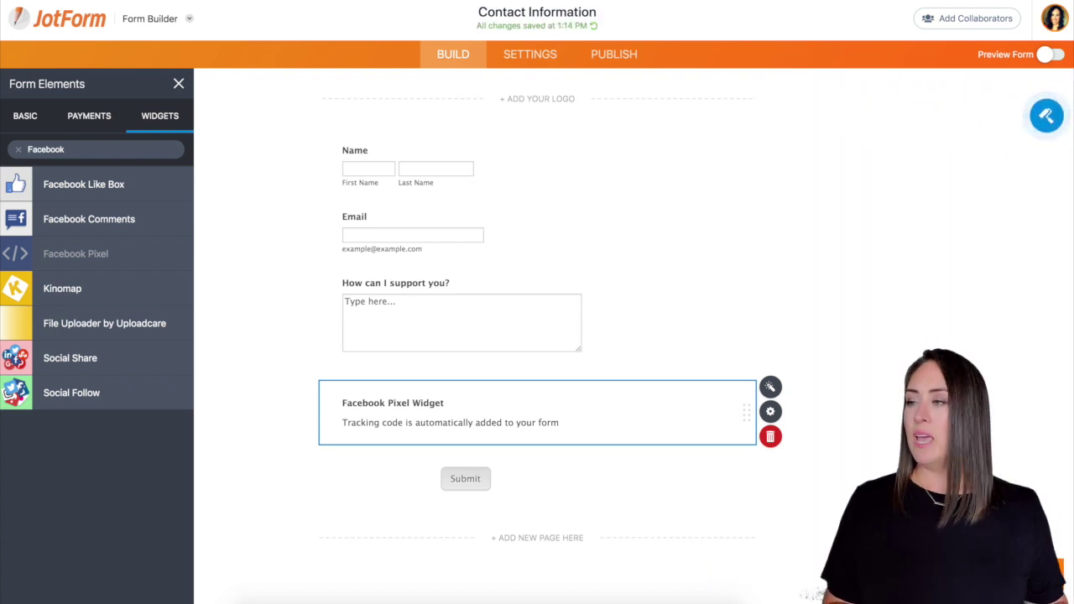
# Copy the Contact Information form's direct link from Quick Share under Publish
pyautogui.click(604, 54)
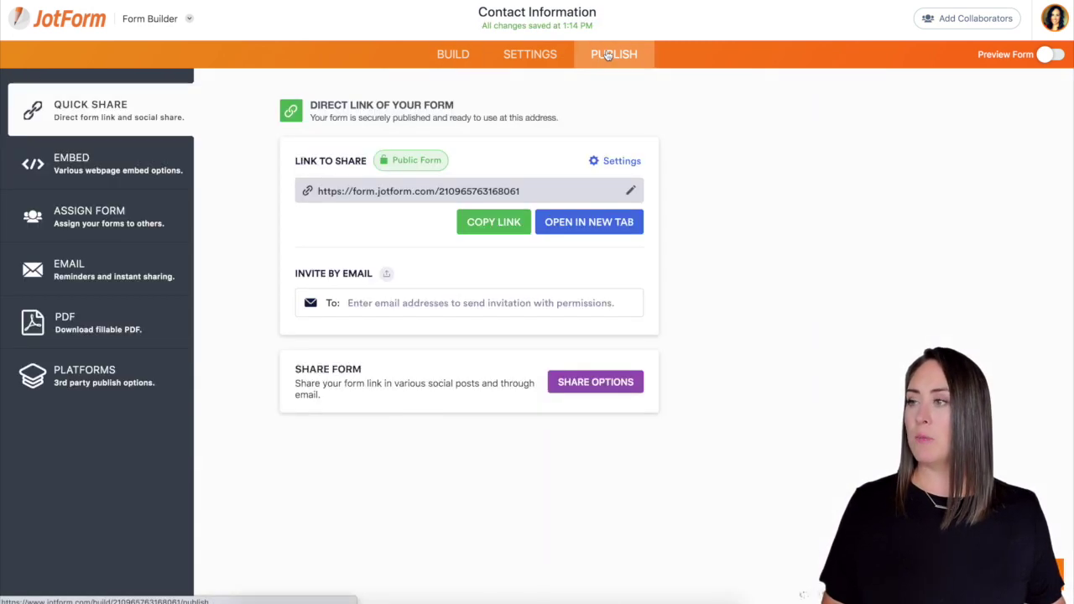
pyautogui.click(496, 229)
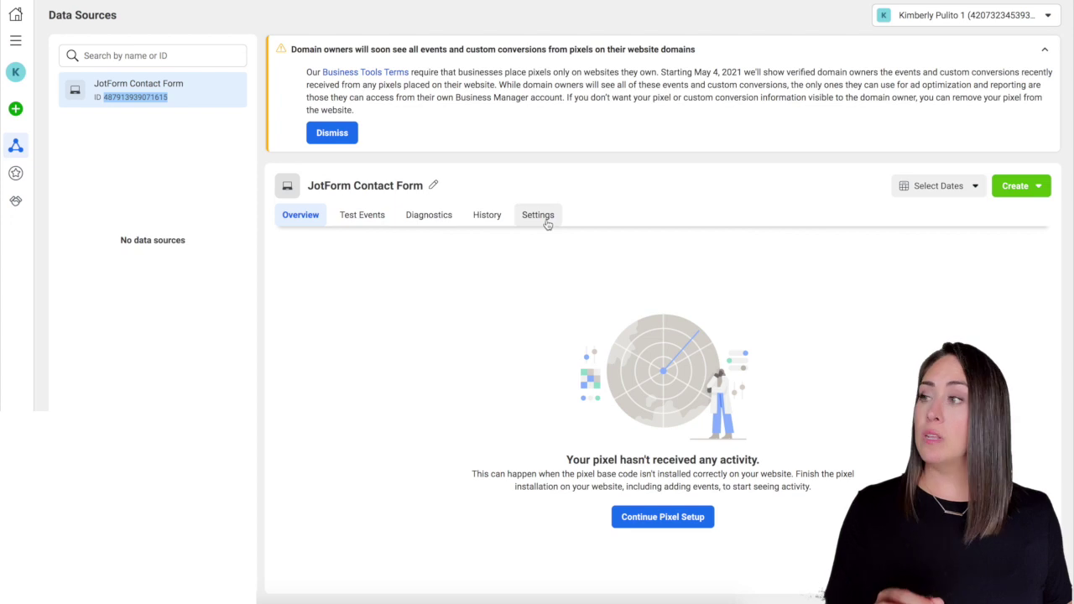
# Open the pixel's Test Events and paste the form link as the website URL to test
pyautogui.click(359, 219)
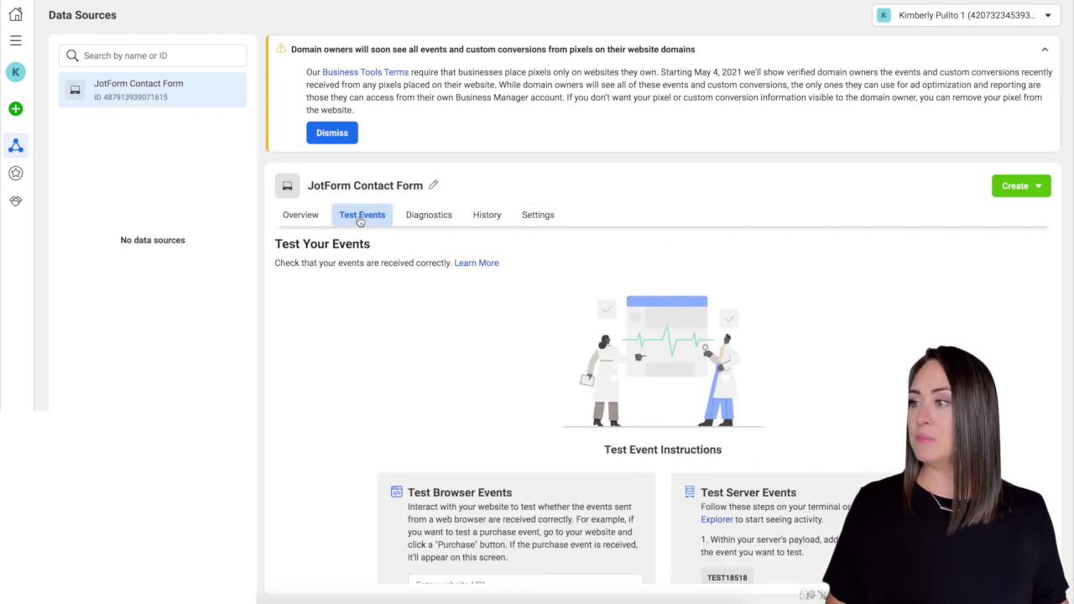
pyautogui.scroll(-2, 475, 261)
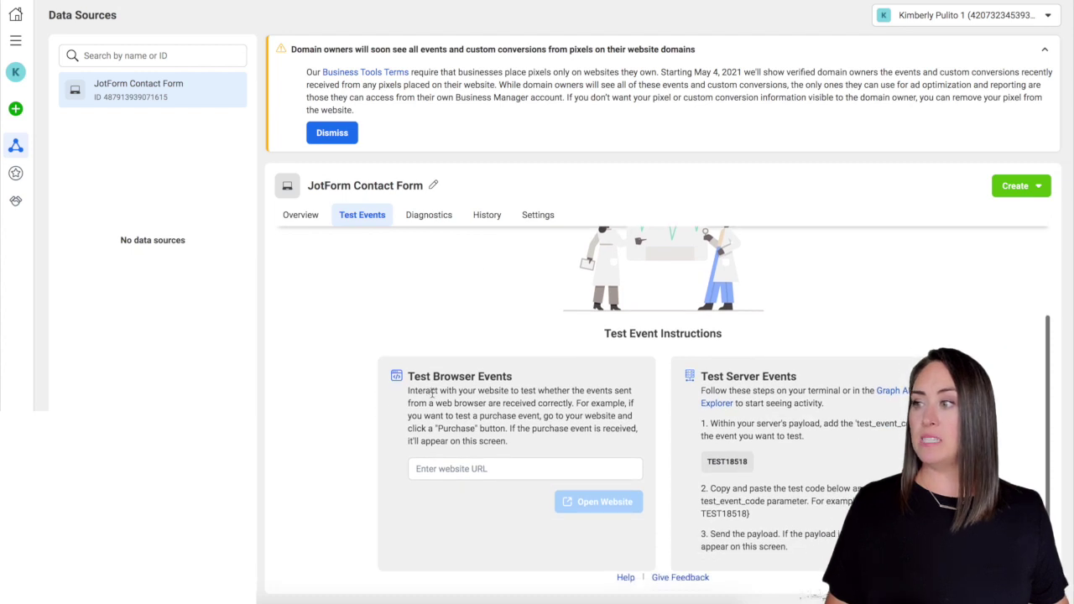
pyautogui.click(449, 471)
pyautogui.hotkey('ctrl', 'v')
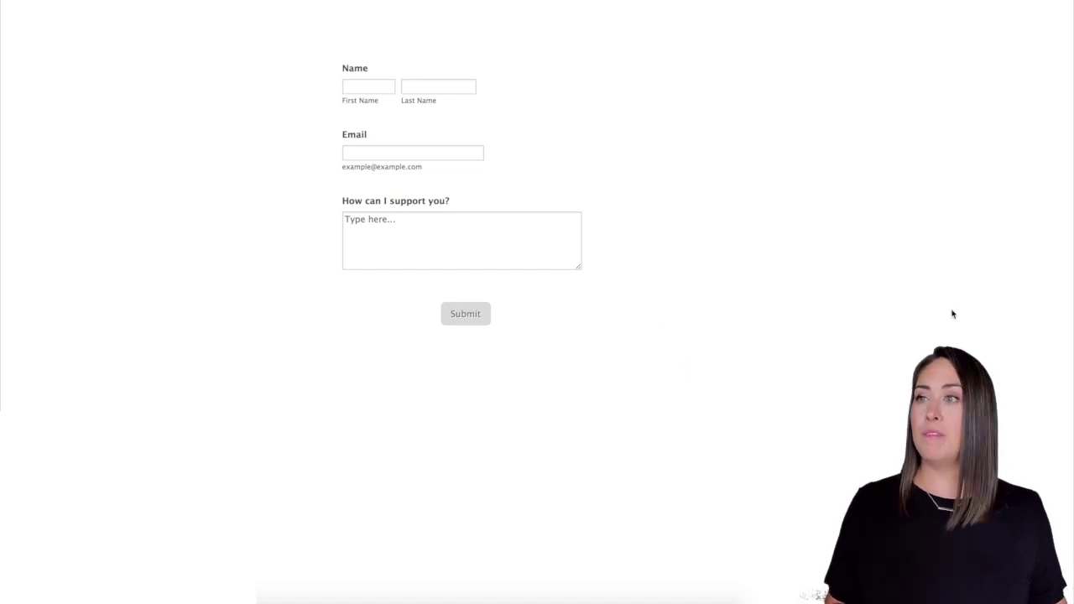
# Submit a test entry with 'test' as both first and last name
pyautogui.hotkey('ctrl', 'w')
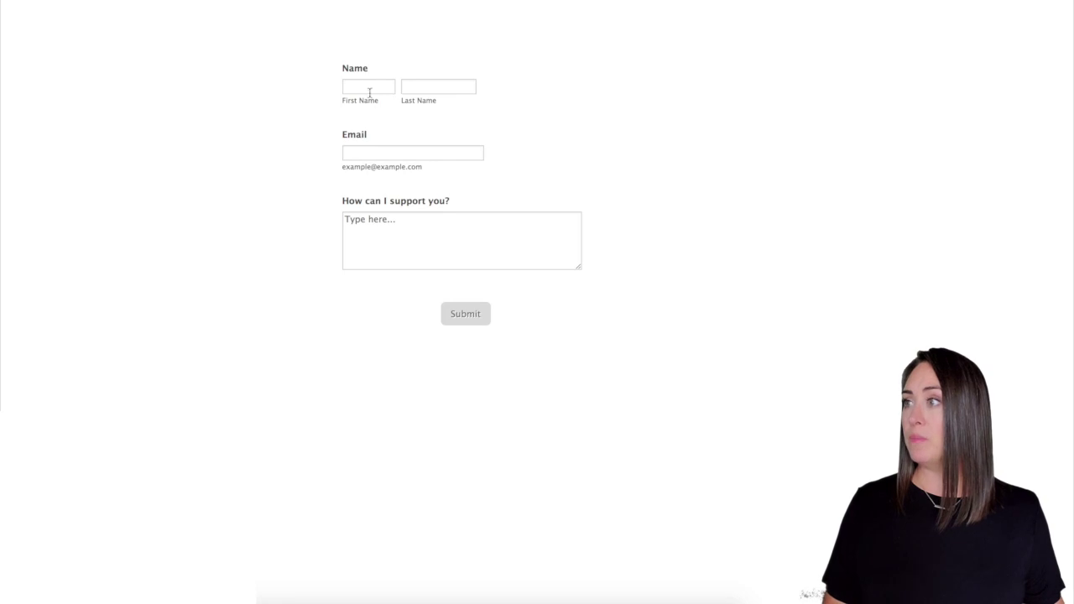
pyautogui.click(369, 87)
pyautogui.write('test')
pyautogui.click(437, 88)
pyautogui.write('test')
pyautogui.click(422, 229)
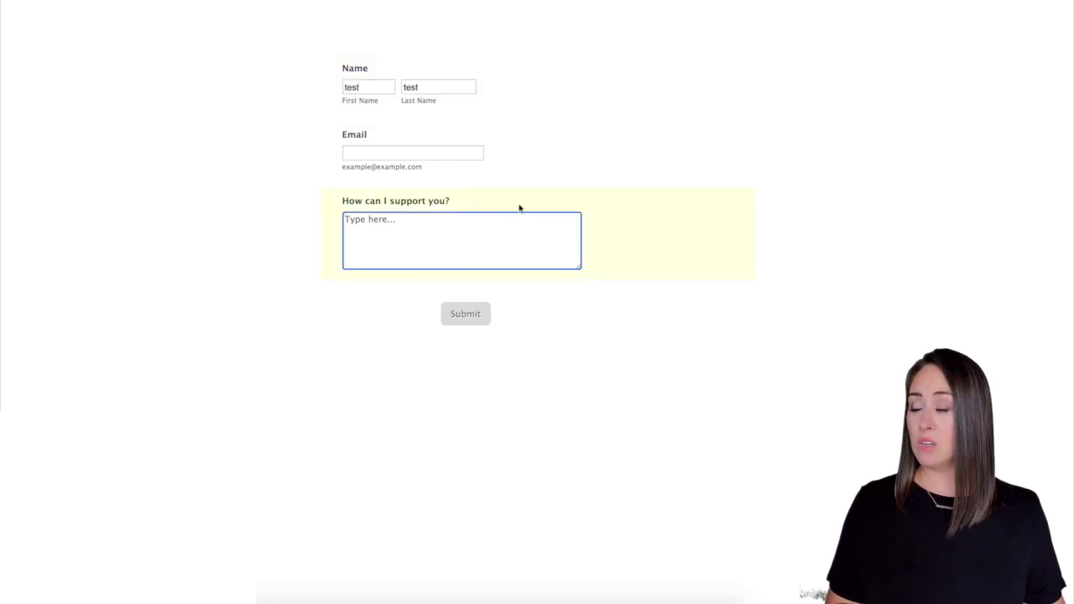
pyautogui.click(467, 324)
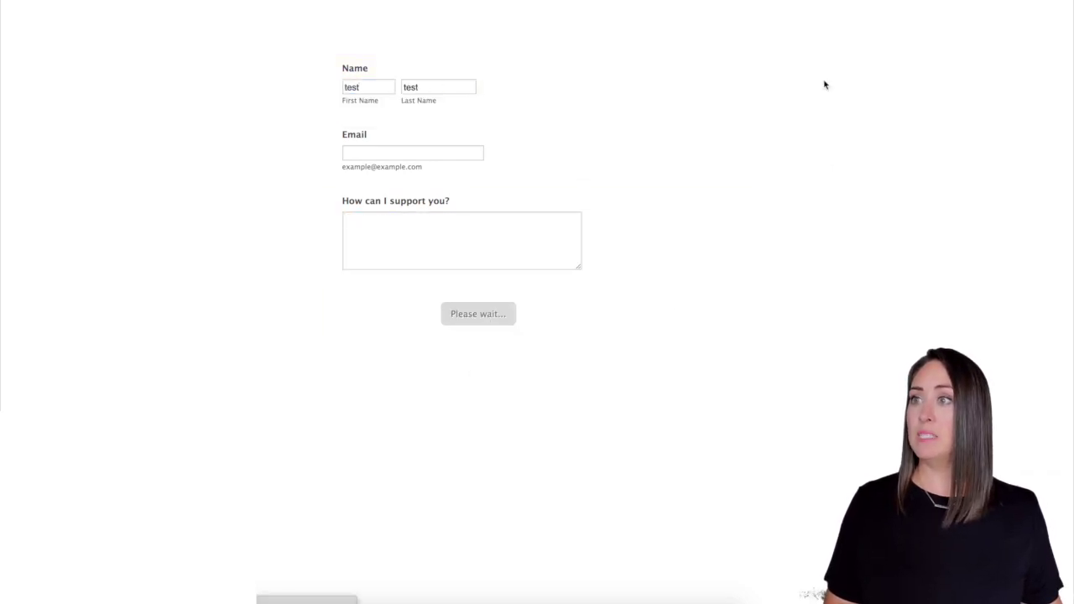